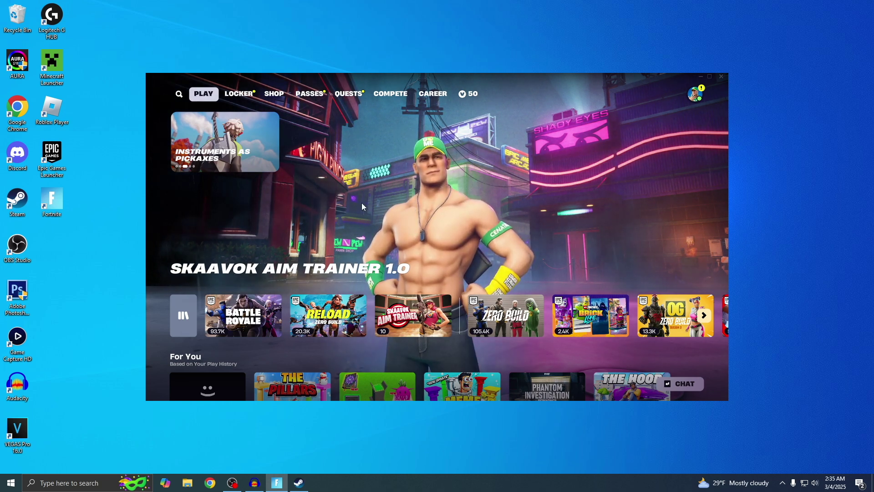
- Browse the Fortnite game modes down to the By Epic collection and return to the top of the lobby
key(Down)
key(Right)
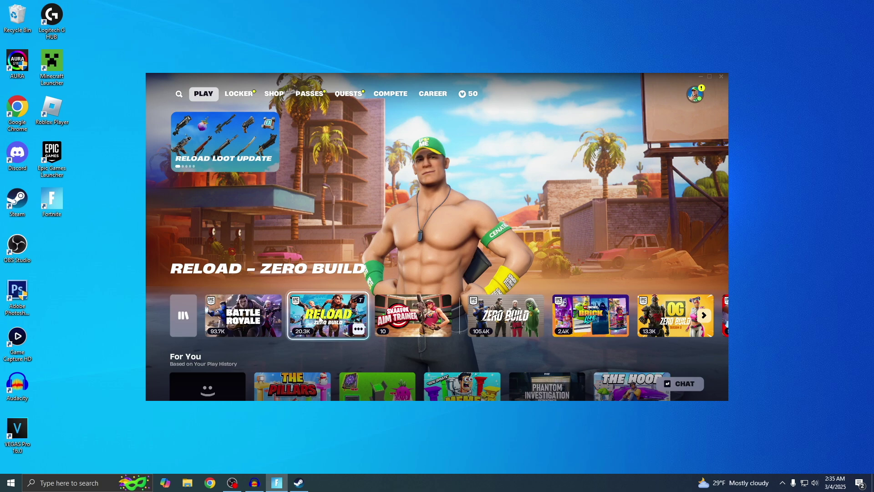
scroll(378, 305, down, 5)
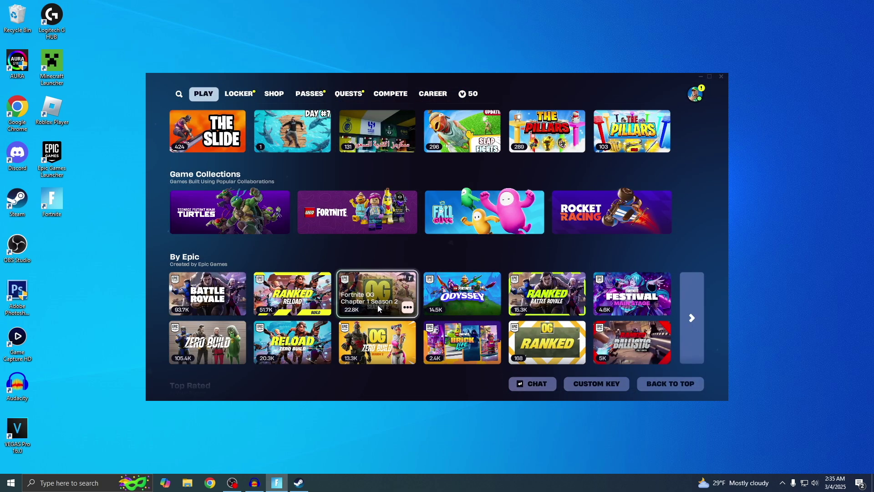
scroll(378, 305, down, 3)
key(Escape)
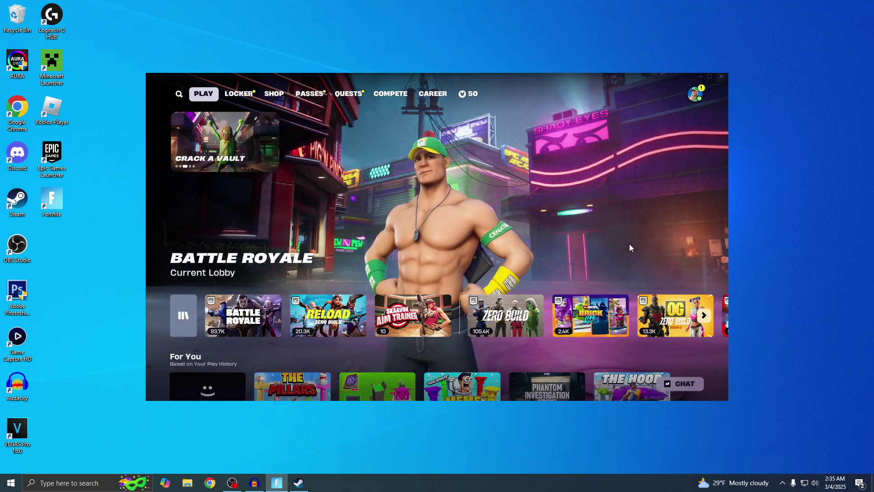
key(Escape)
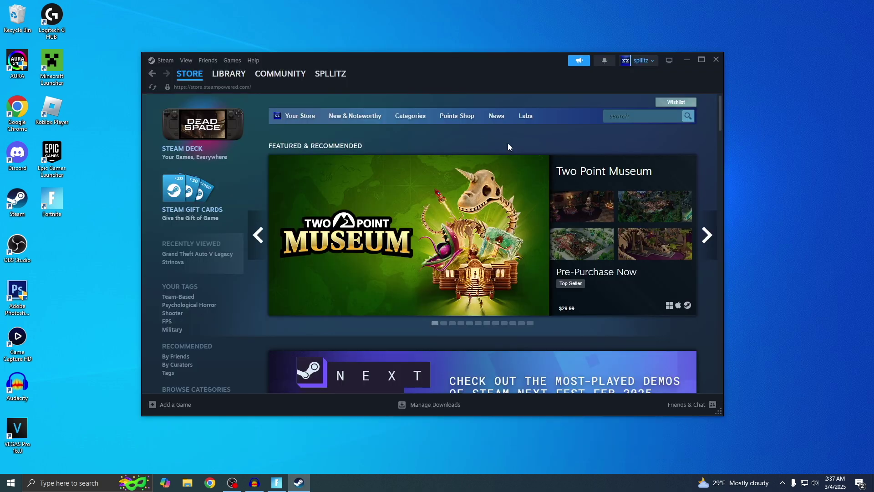
- Switch to Steam, search its store for "fortnite" and look through the results for the game
click(623, 116)
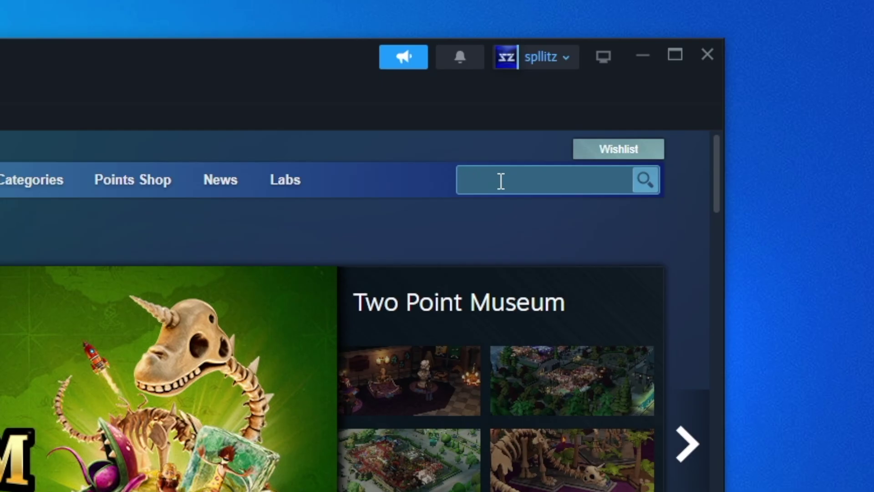
text(fortnite)
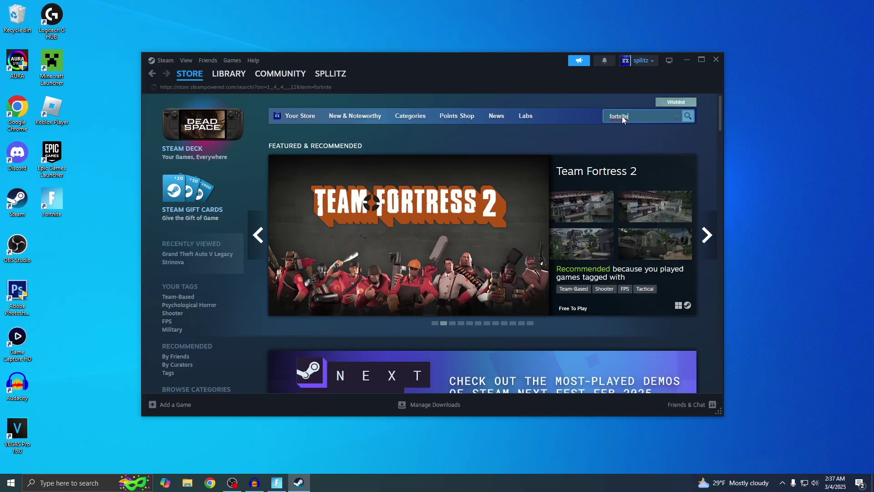
key(Return)
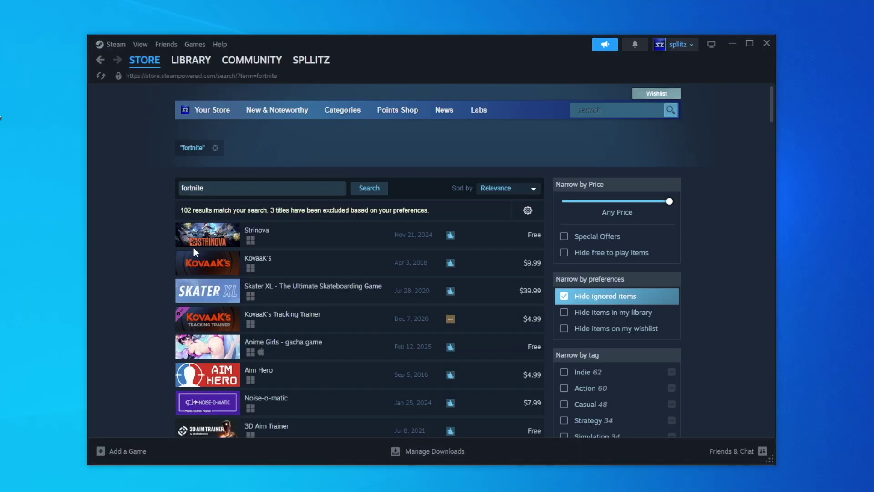
scroll(240, 241, down, 5)
scroll(206, 258, down, 10)
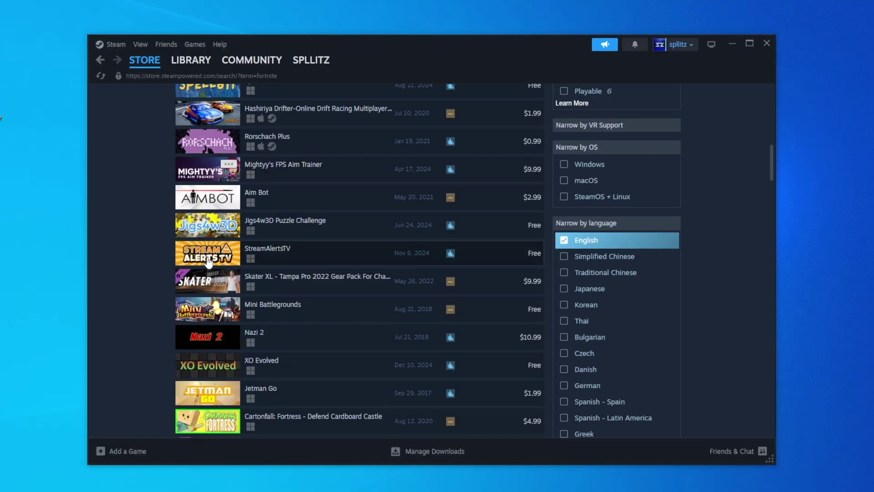
scroll(209, 262, down, 15)
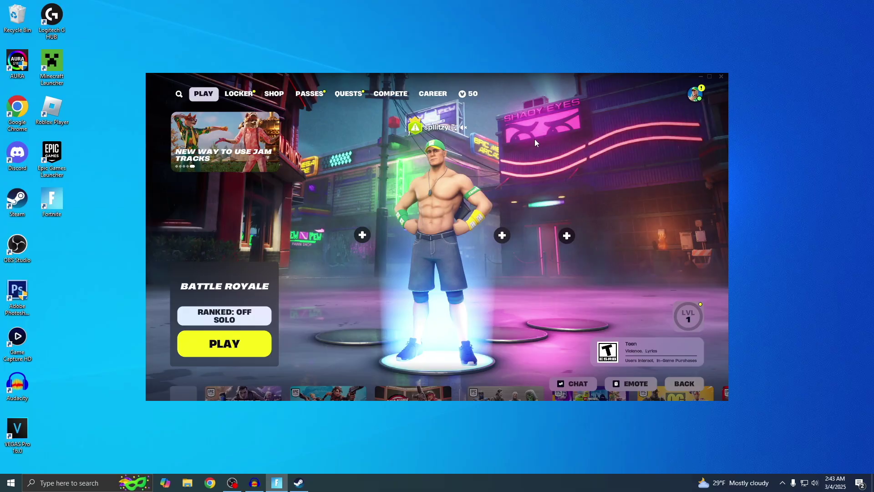
scroll(535, 139, down, 1)
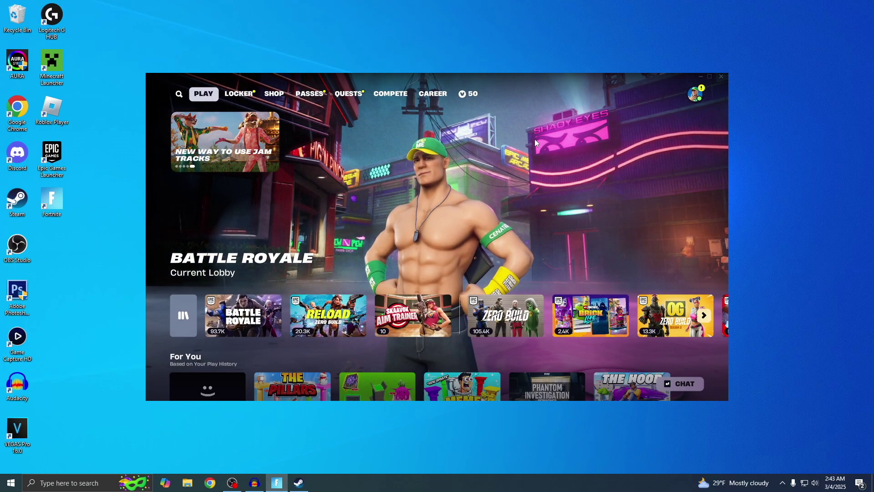
scroll(535, 139, up, 1)
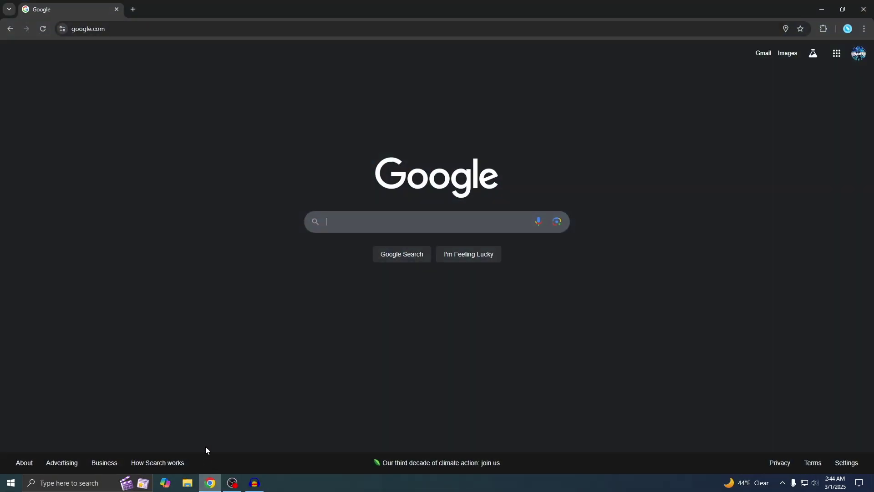
- In Chrome, search Google for "epic games" and open the Epic Games Store website
text(epic games)
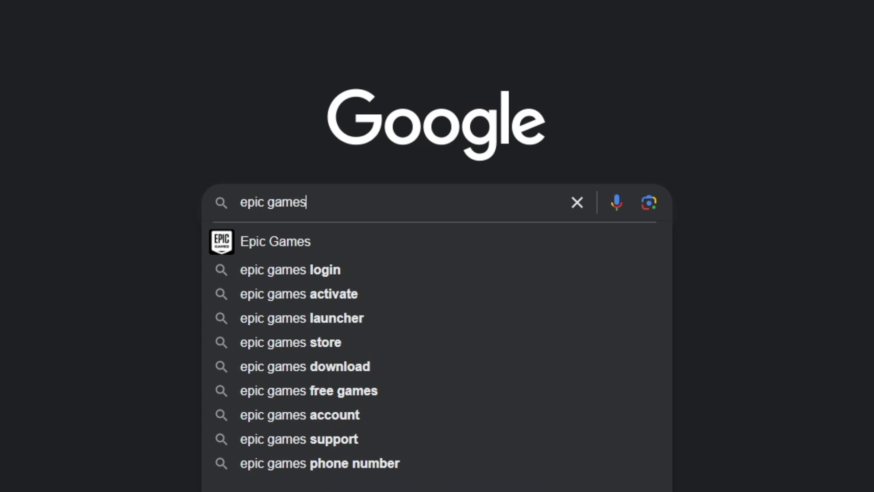
key(Return)
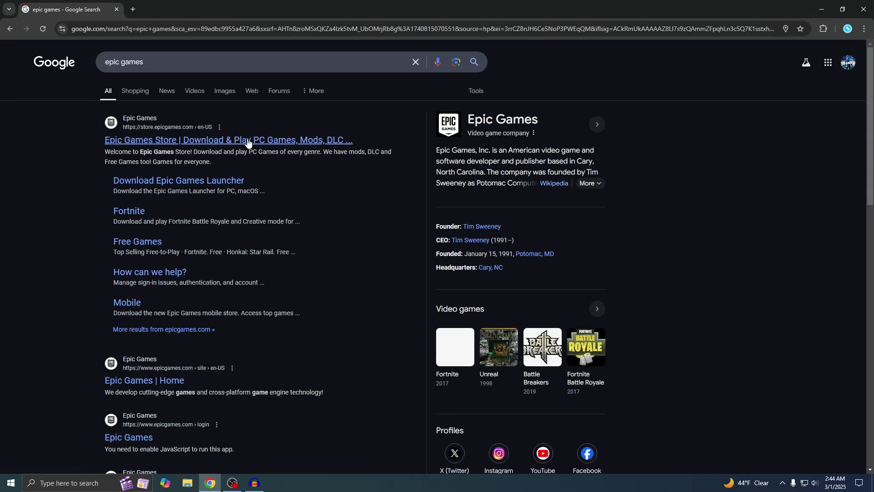
click(238, 139)
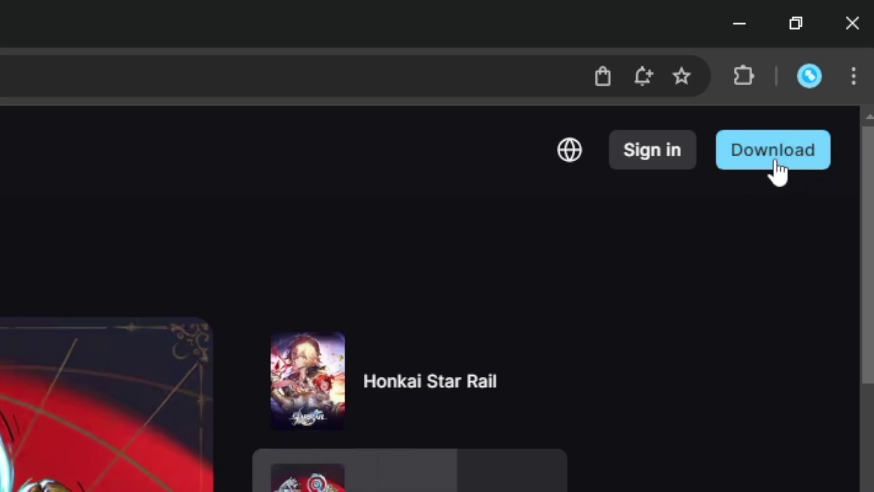
- Download the Epic Games Launcher installer from the store site and save it in the Downloads folder
click(779, 172)
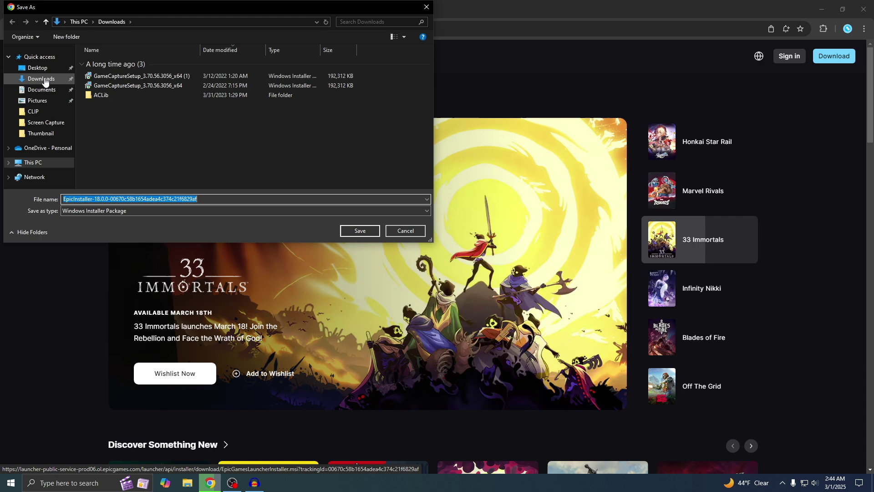
click(39, 80)
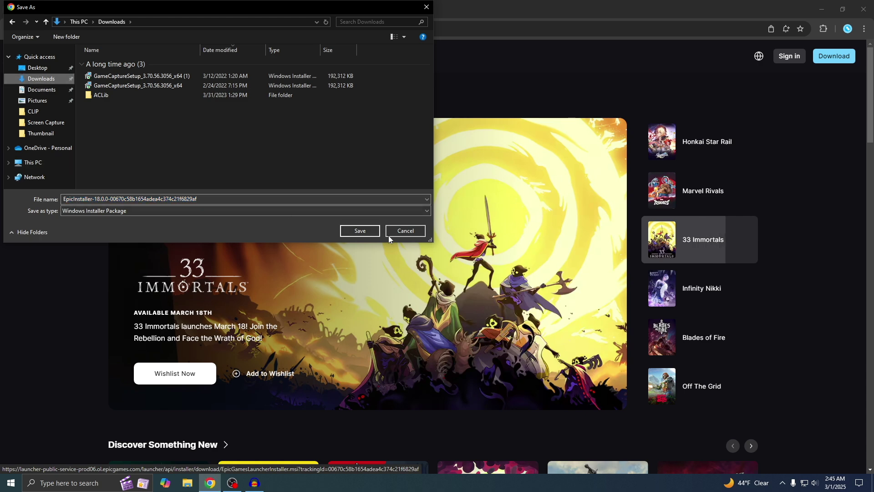
click(360, 231)
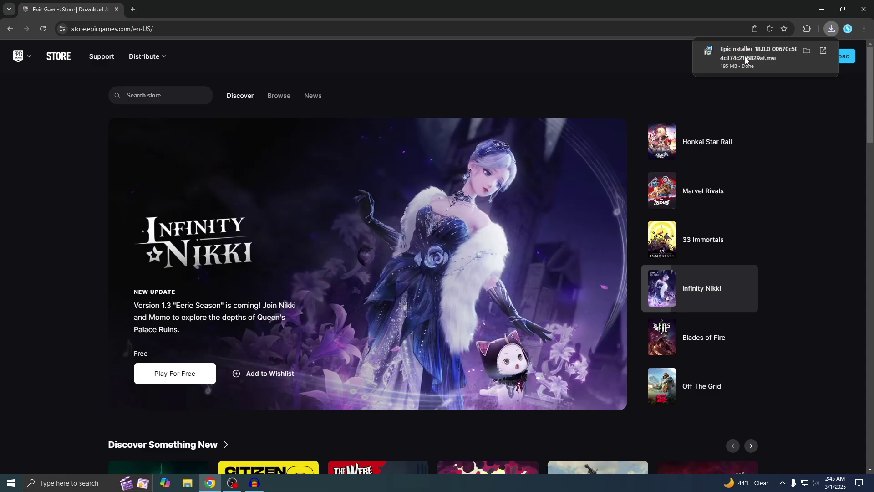
- Run the downloaded installer, close the browser and install the Epic Games Launcher in C:\Program Files (x86)\Epic Games\
click(500, 166)
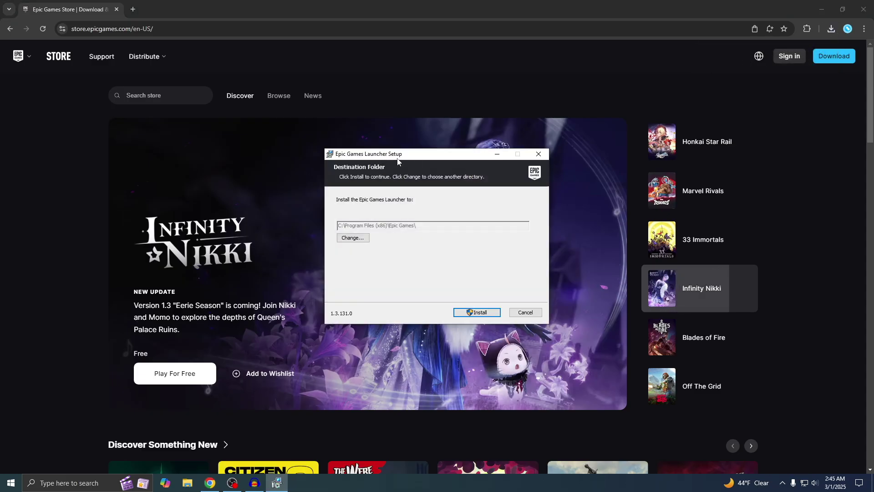
click(867, 9)
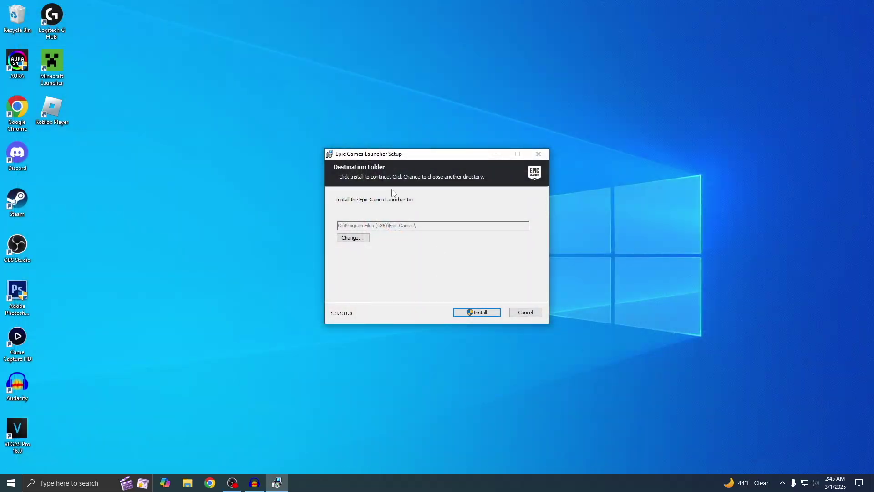
click(489, 313)
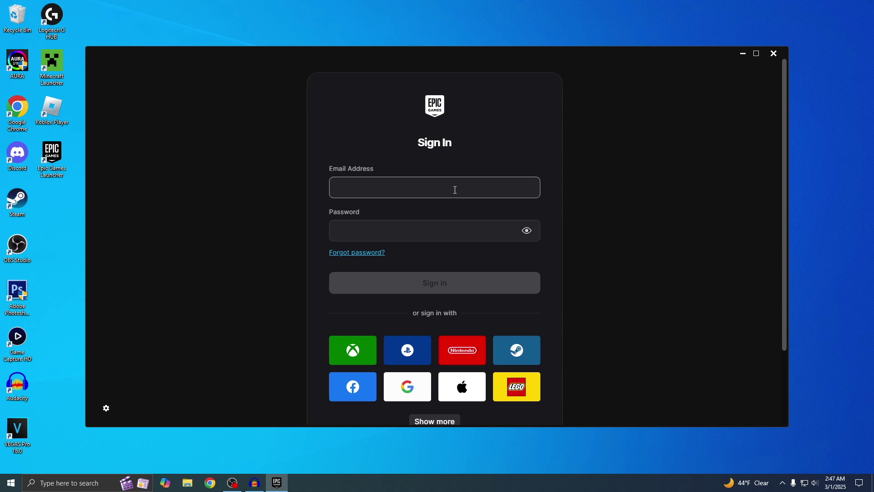
scroll(572, 272, down, 2)
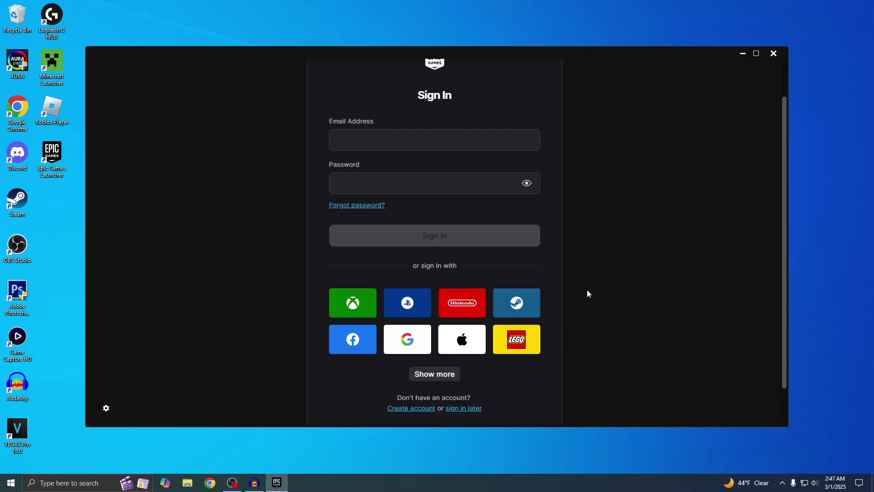
scroll(588, 293, up, 1)
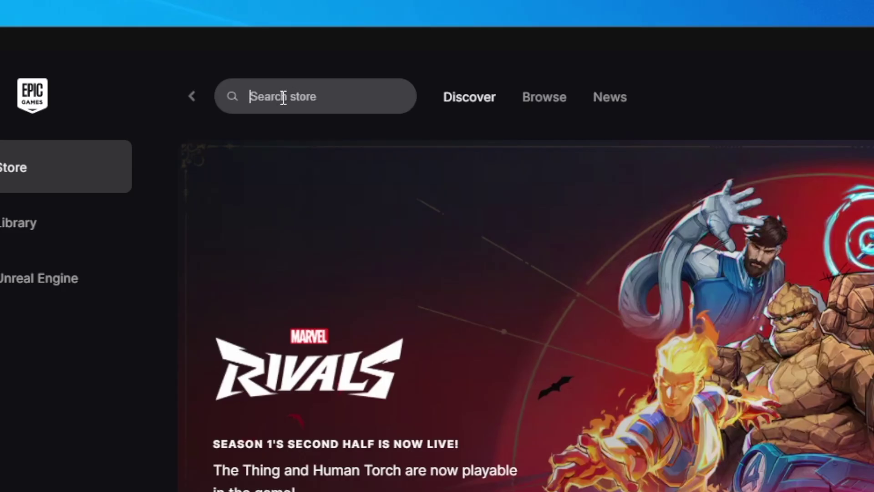
- Search the launcher's store for "fortnite", open the Fortnite base game's page and pause its trailer
click(283, 97)
text(fortnite)
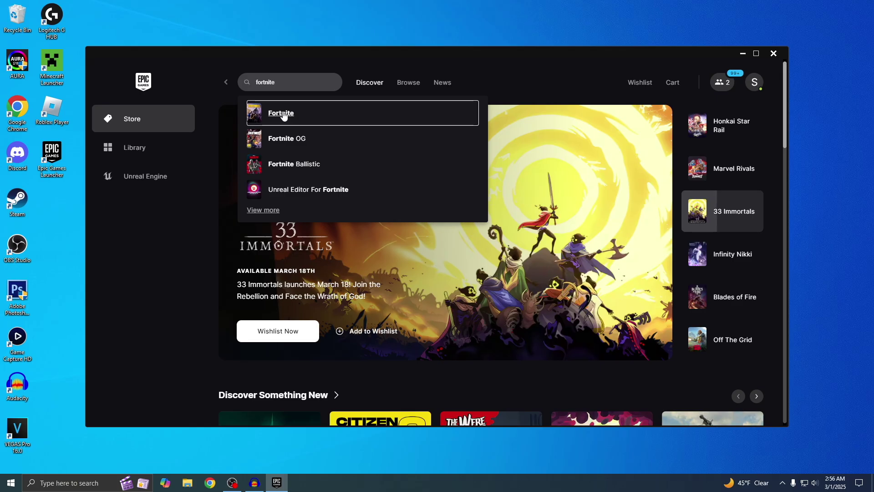
click(298, 157)
scroll(488, 254, down, 1)
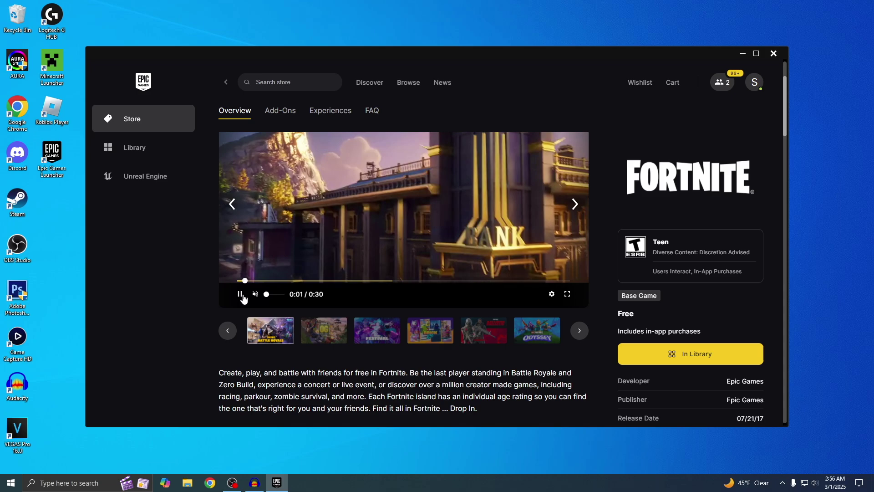
click(240, 293)
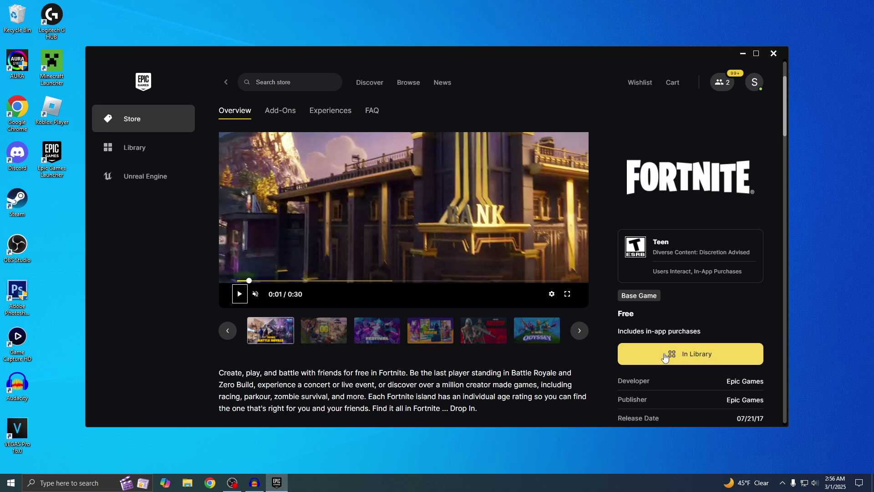
- Go to Fortnite in the library, start its installation and open the list of downloads
click(695, 357)
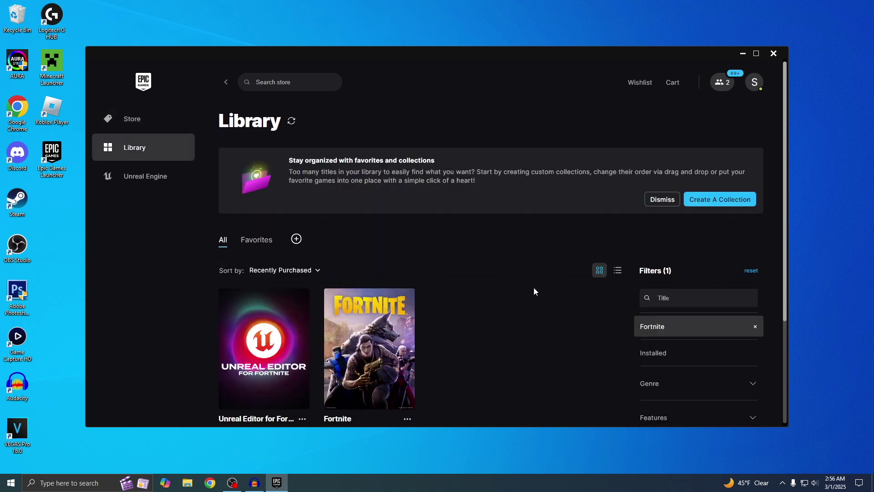
scroll(490, 268, down, 2)
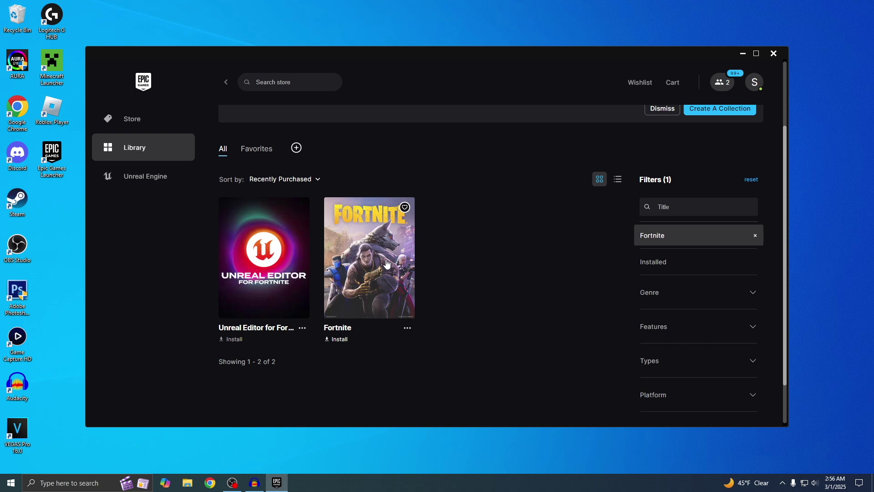
click(365, 256)
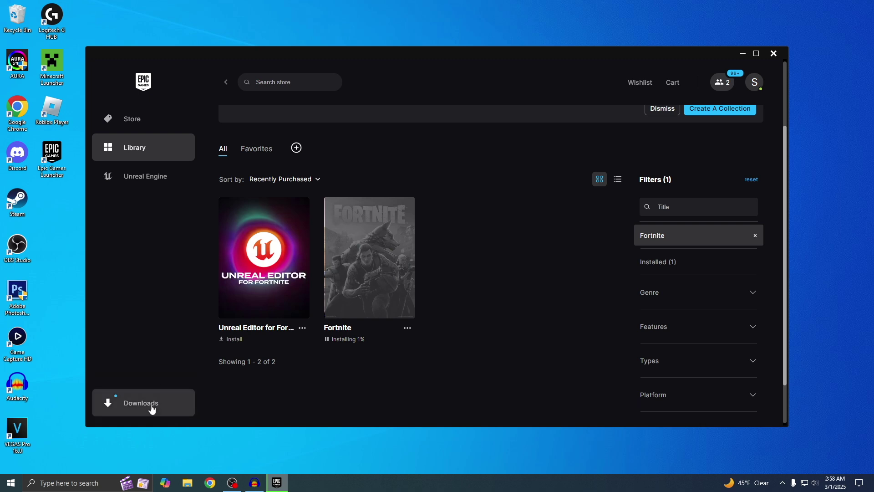
click(132, 412)
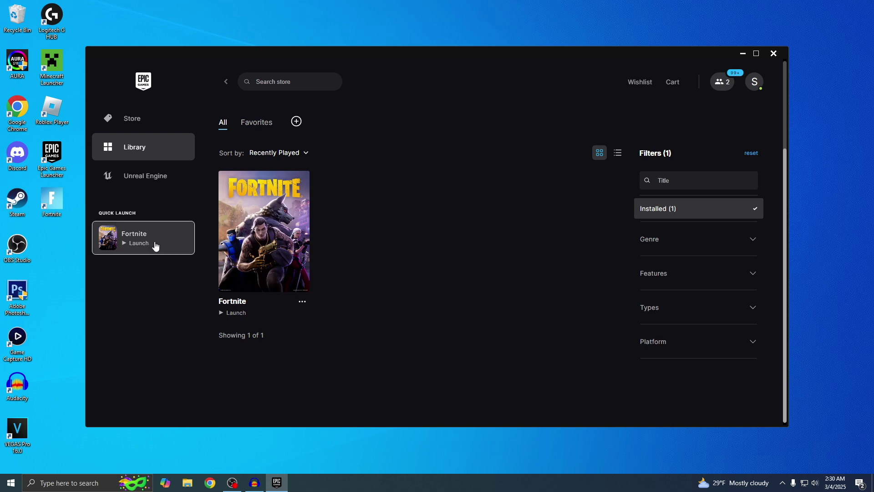
- Launch Fortnite and start matchmaking for a solo unranked Battle Royale match, playing a dance emote while waiting
click(154, 244)
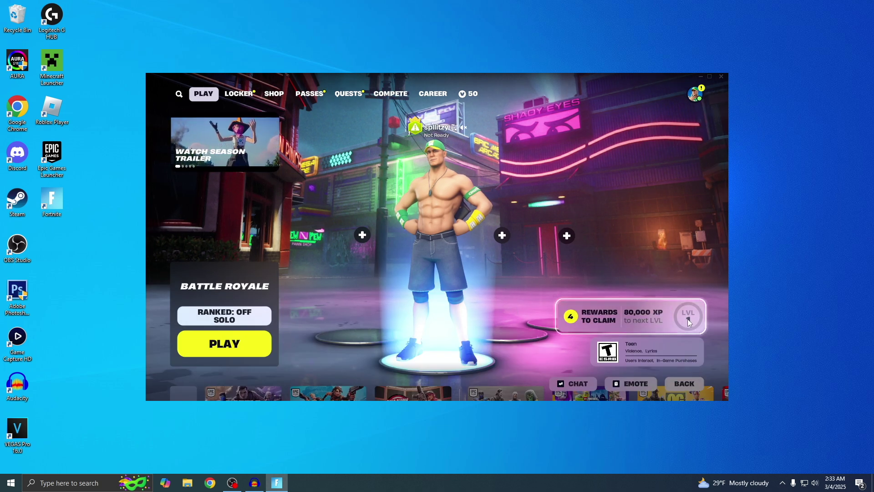
click(220, 345)
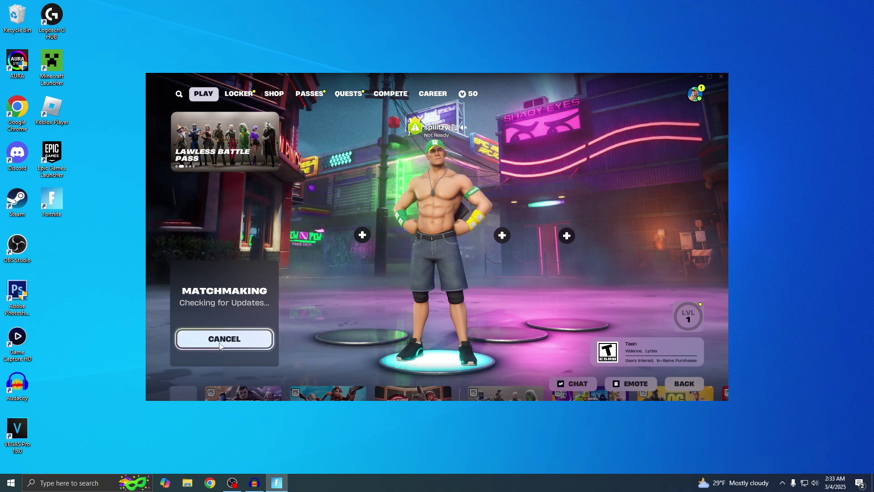
key(b)
click(478, 237)
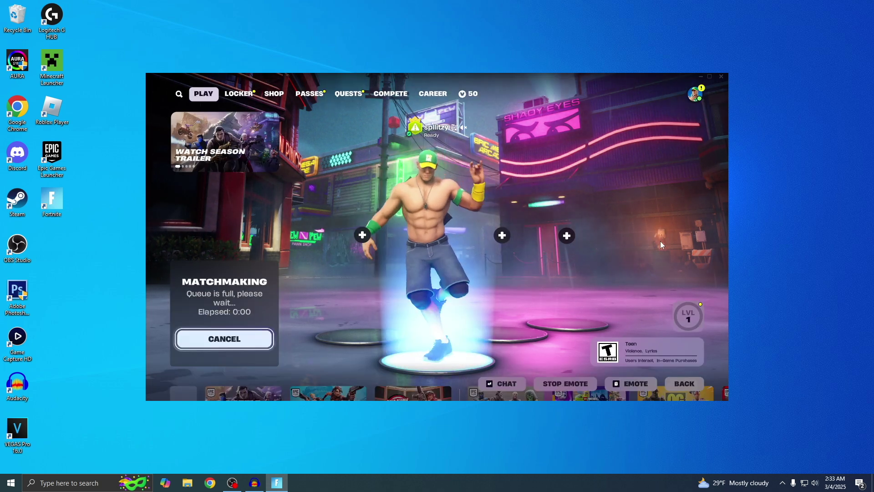